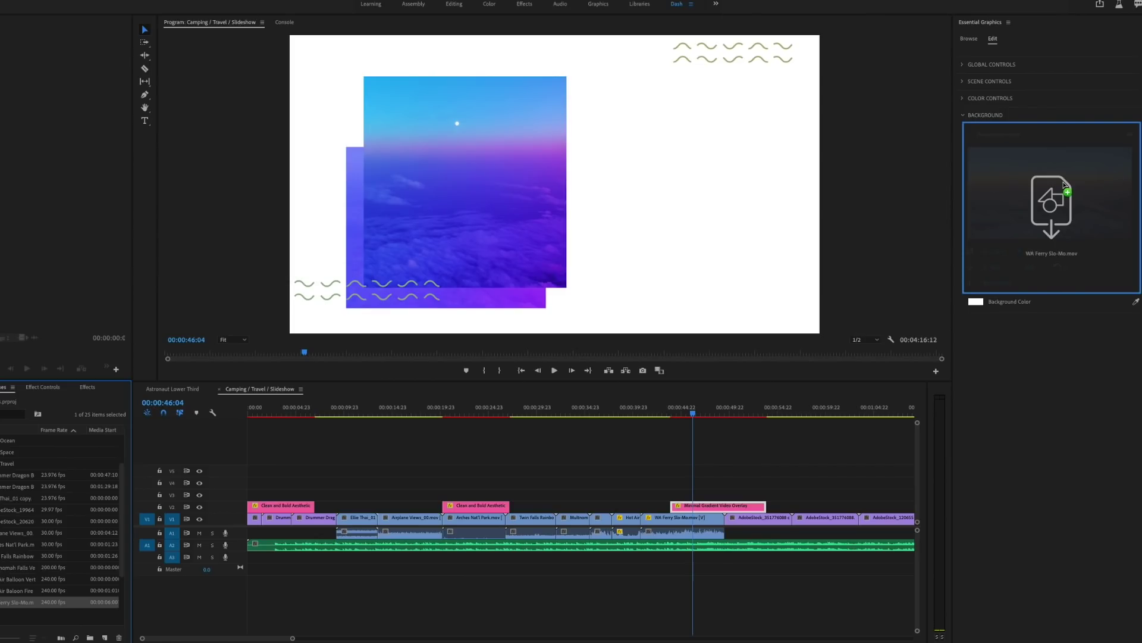
Fill the image placeholder with the water footage and the Media slot with the neon rocket graphic.
drag(1064, 186, 1064, 186)
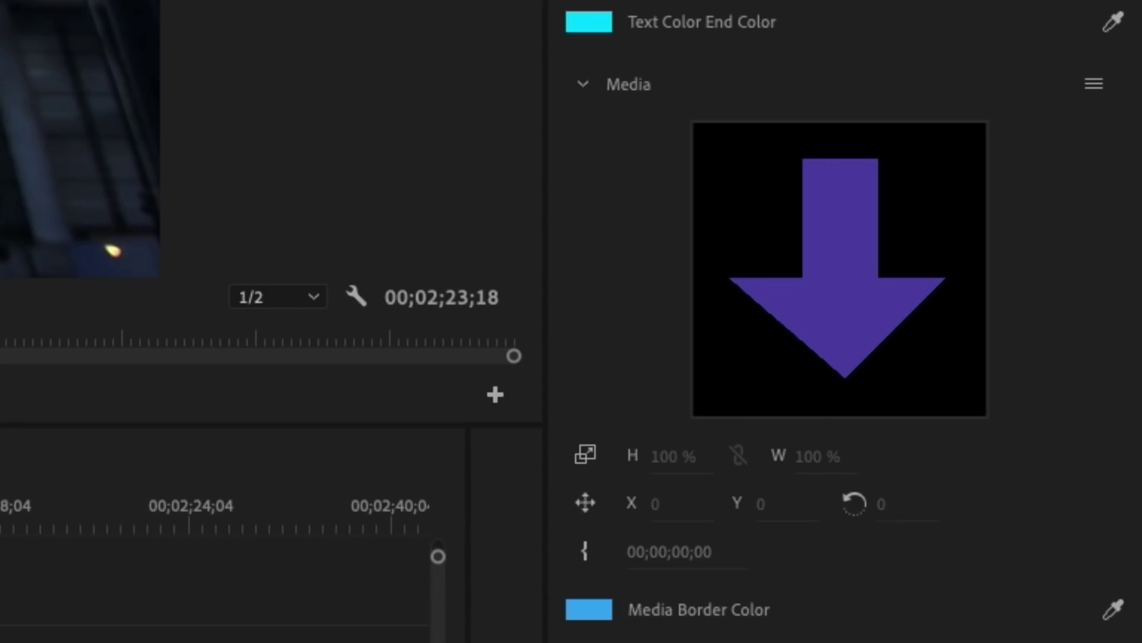
drag(689, 415, 715, 342)
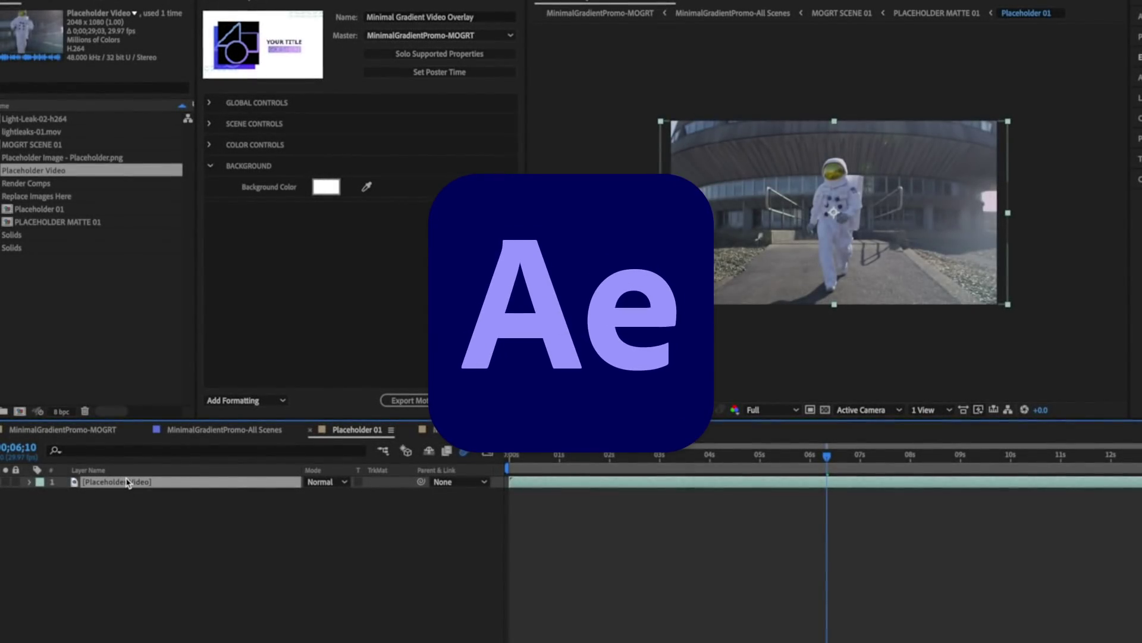
Add Placeholder Video to the Background group and the puppies footage under Video Controls.
click(276, 188)
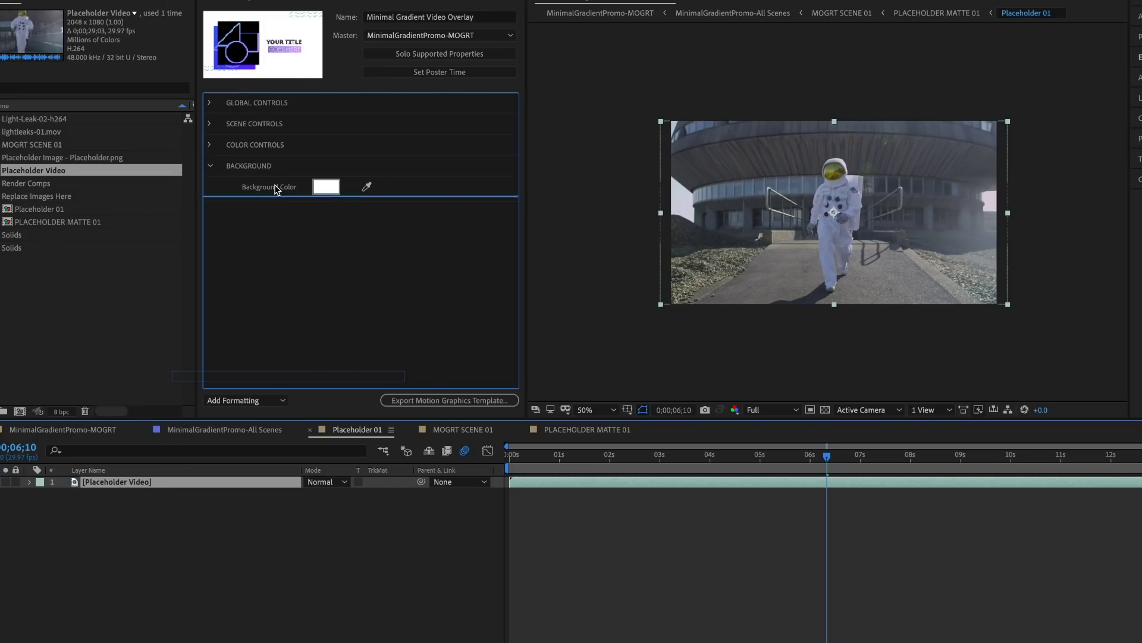
drag(276, 183, 276, 182)
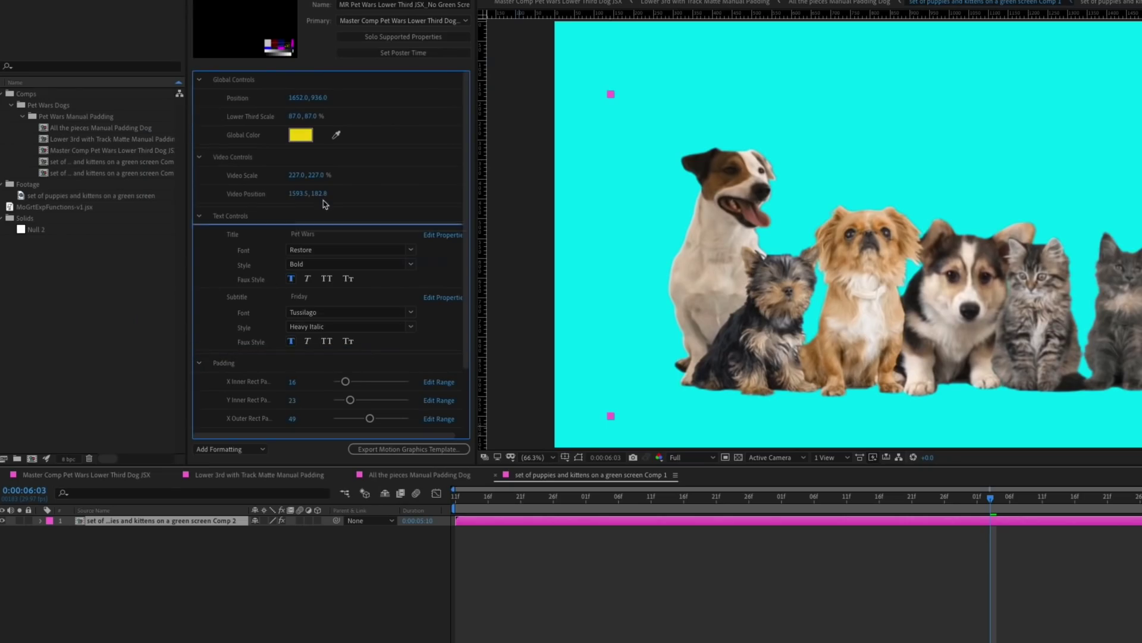
drag(311, 171, 311, 170)
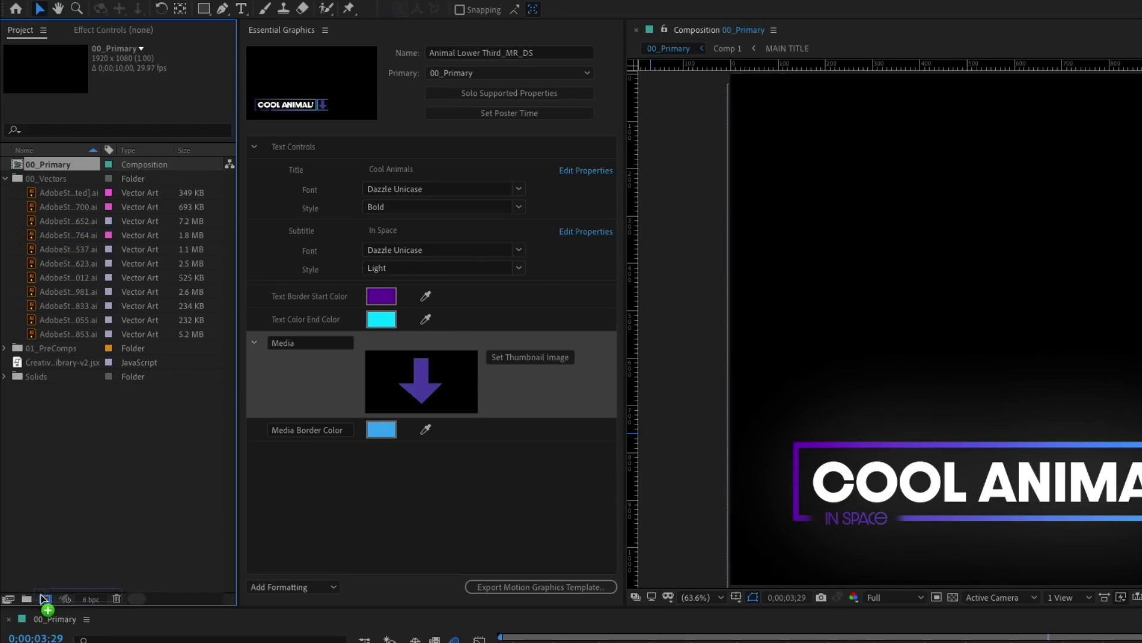
Open the Media property's comp from 00_Primary 2 and show the astronaut layer's 36% scale.
click(45, 600)
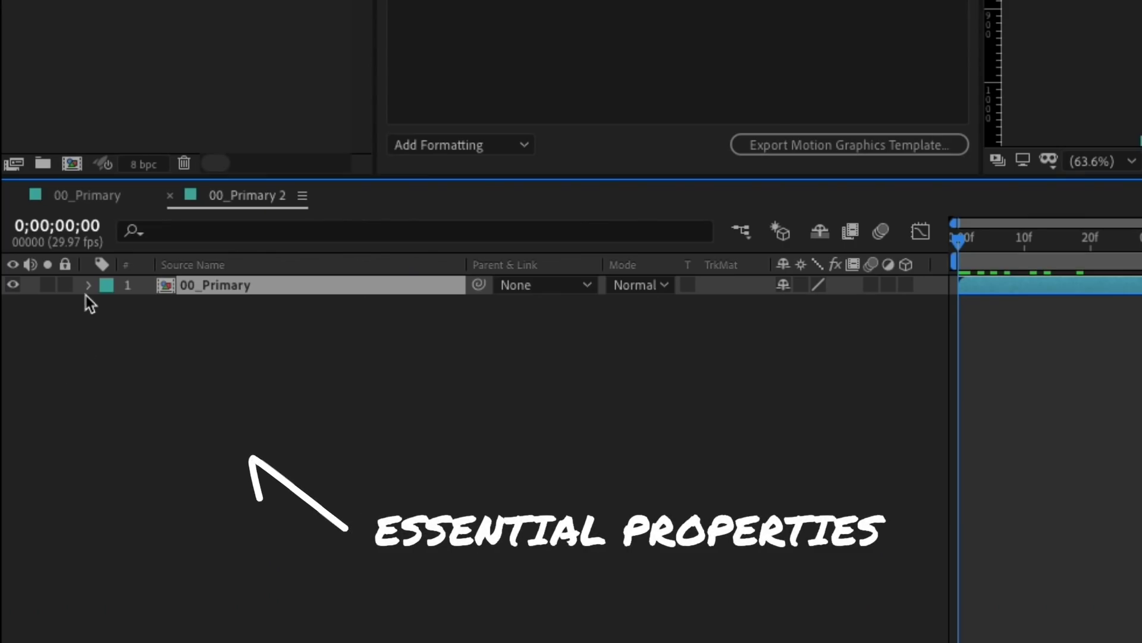
click(109, 326)
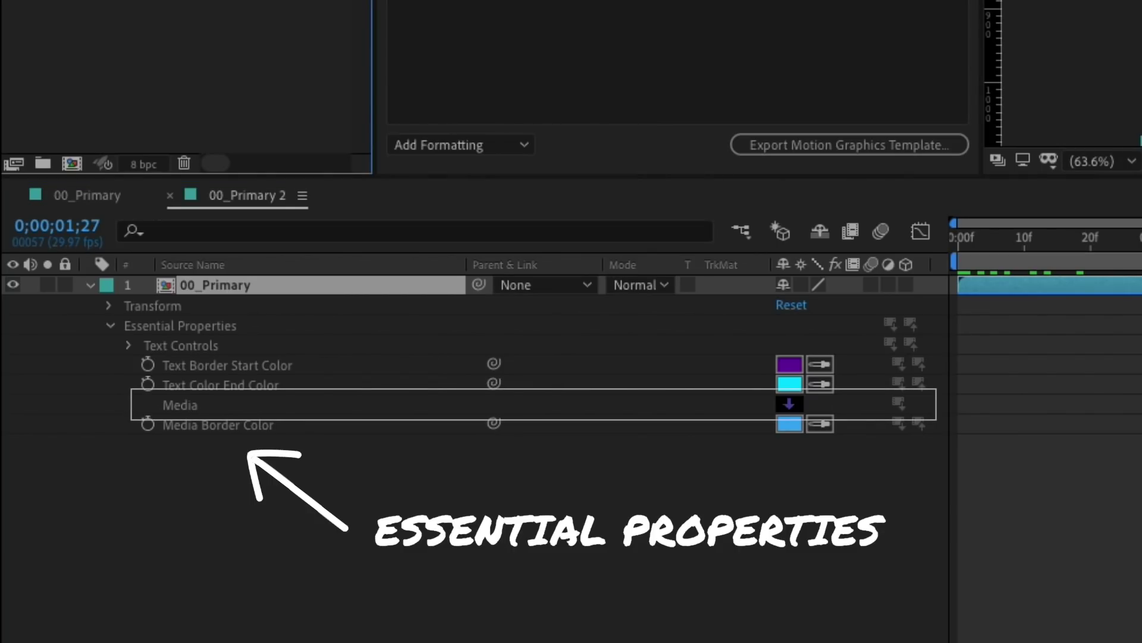
click(238, 416)
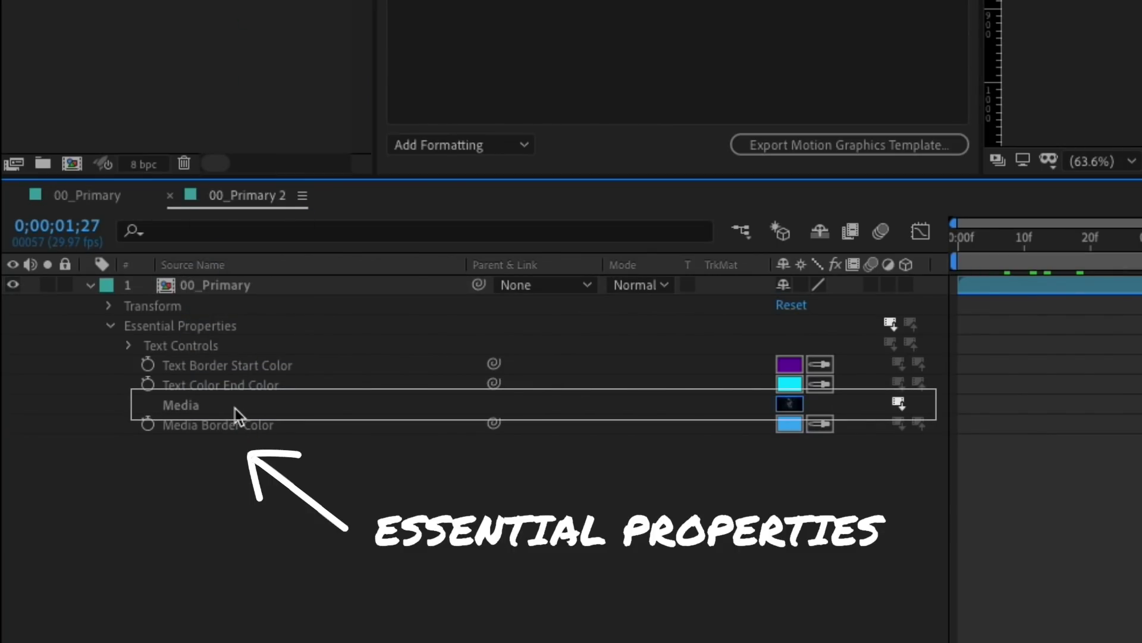
double_click(238, 415)
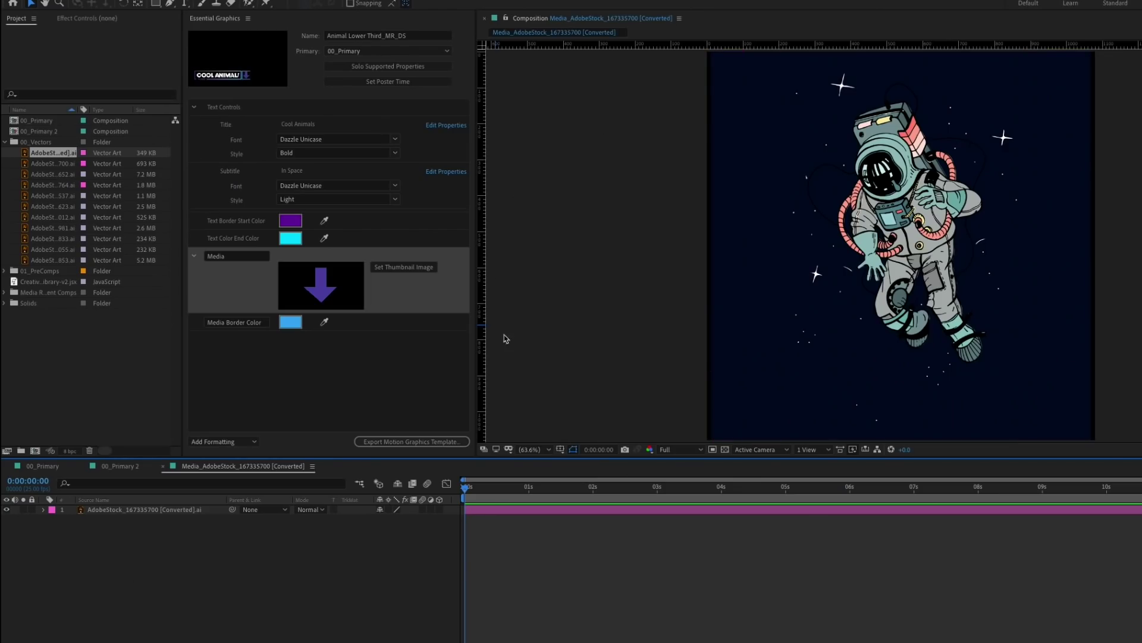
click(31, 511)
click(93, 510)
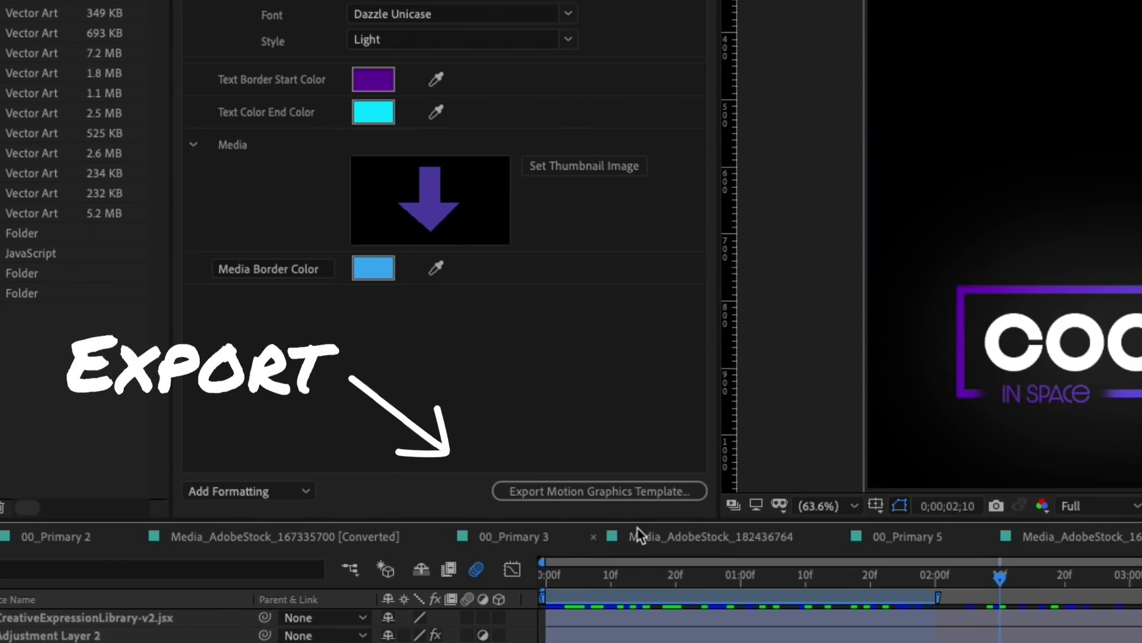
Export the lower third as a Motion Graphics Template to the Media Replacement destination.
click(562, 492)
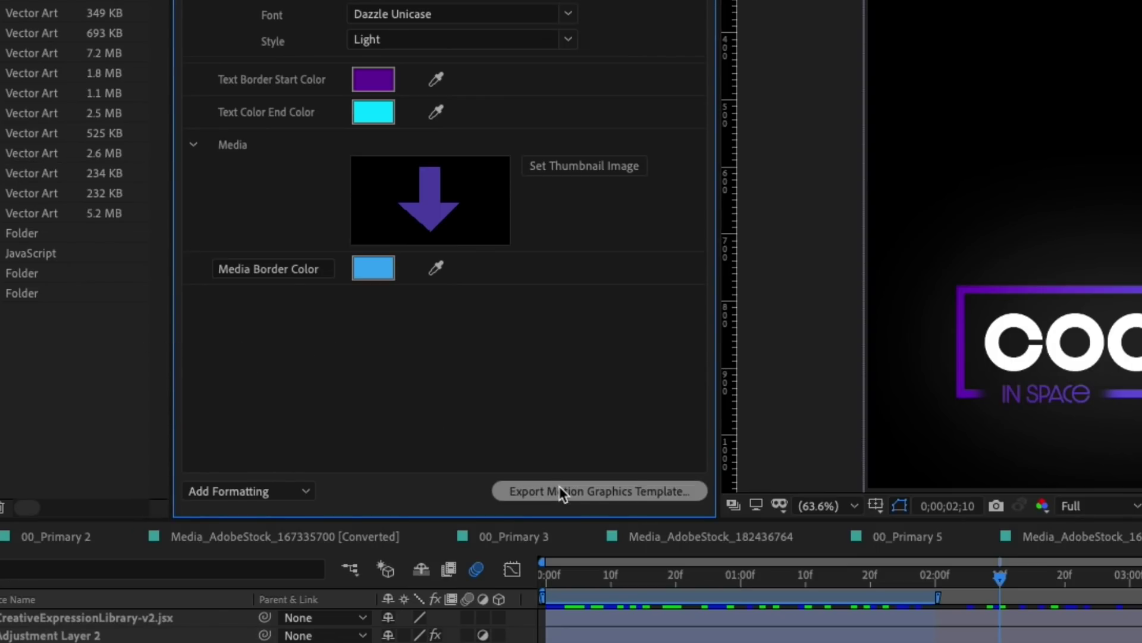
click(484, 262)
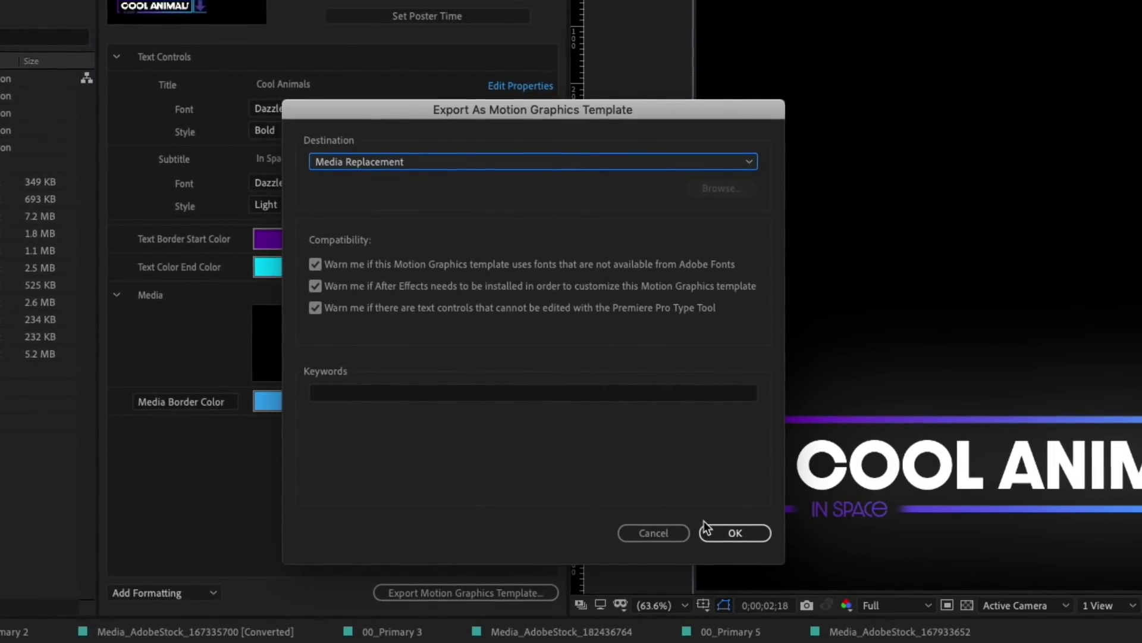
click(735, 533)
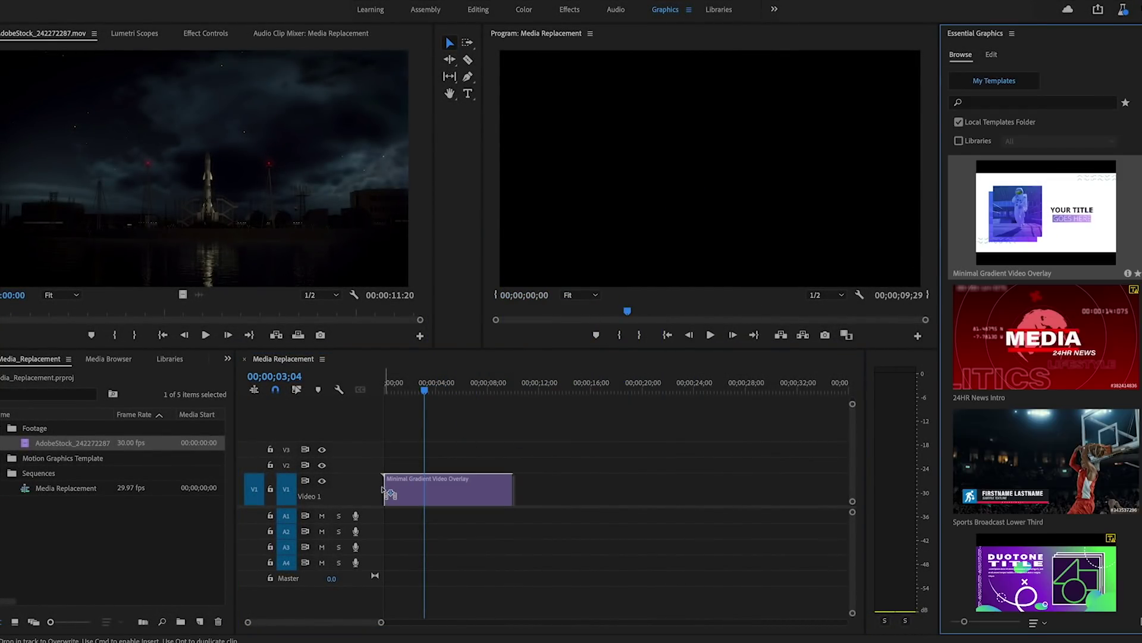
Put Minimal Gradient Video Overlay on V1 and replace its placeholder video with the rocket clip.
drag(389, 494, 394, 491)
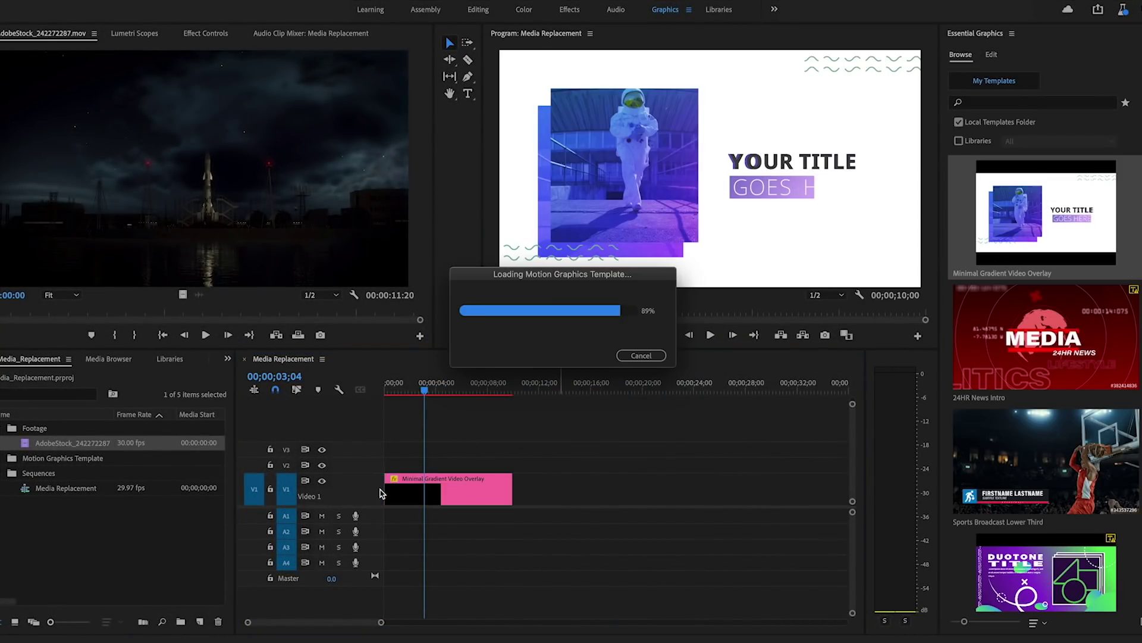
click(428, 496)
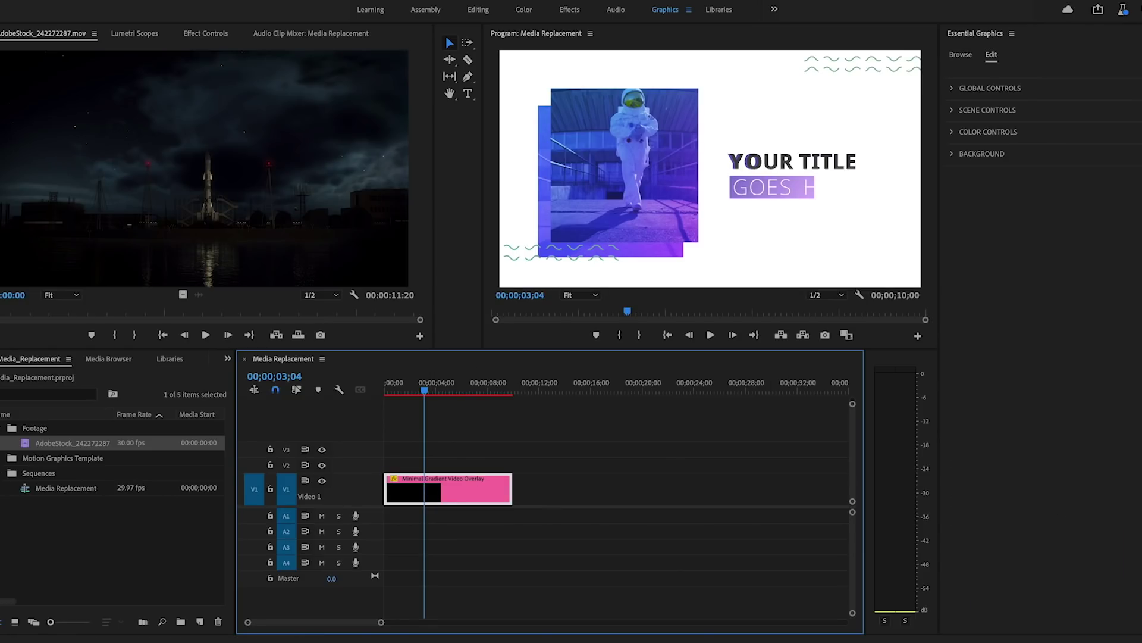
click(954, 154)
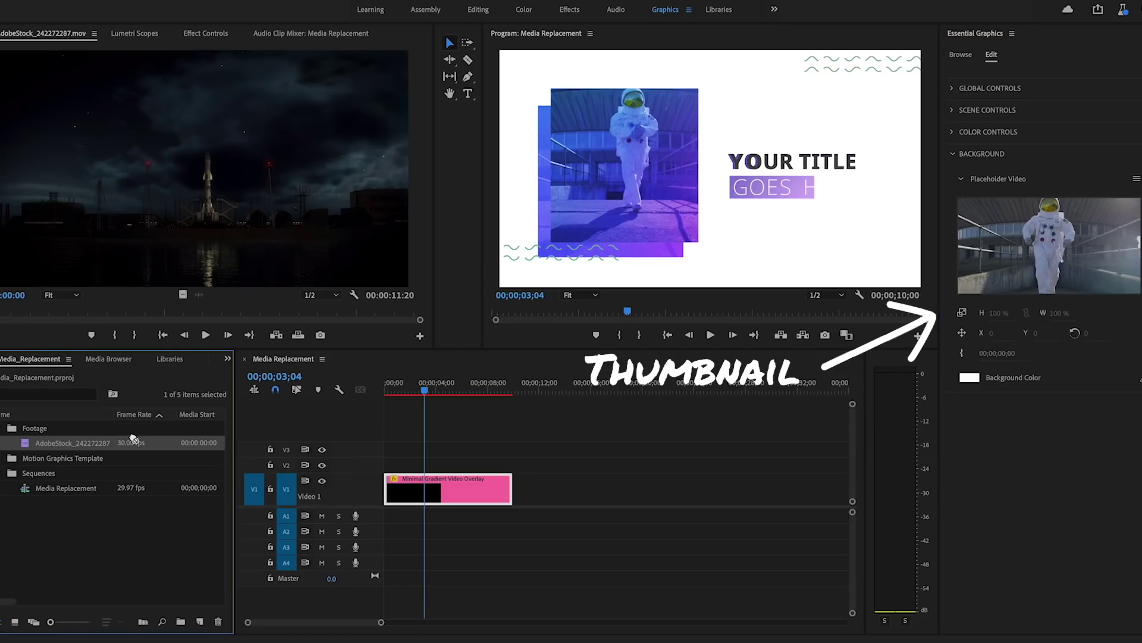
drag(815, 382, 993, 266)
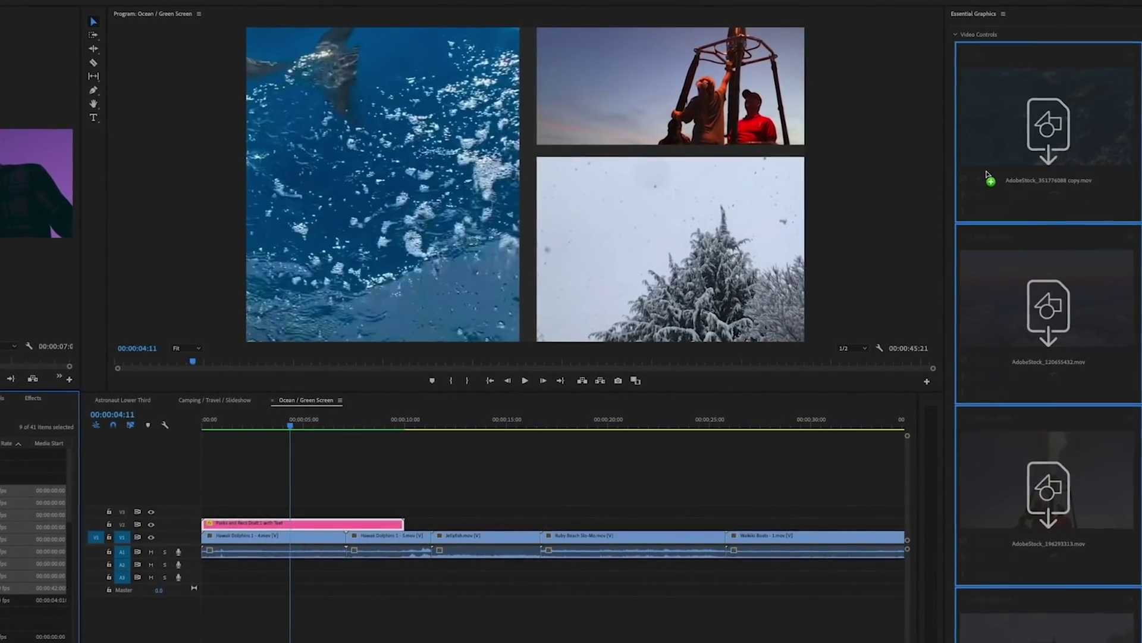
Fill the video slots with clips, then swap slots one with three and two with four.
drag(989, 178, 990, 177)
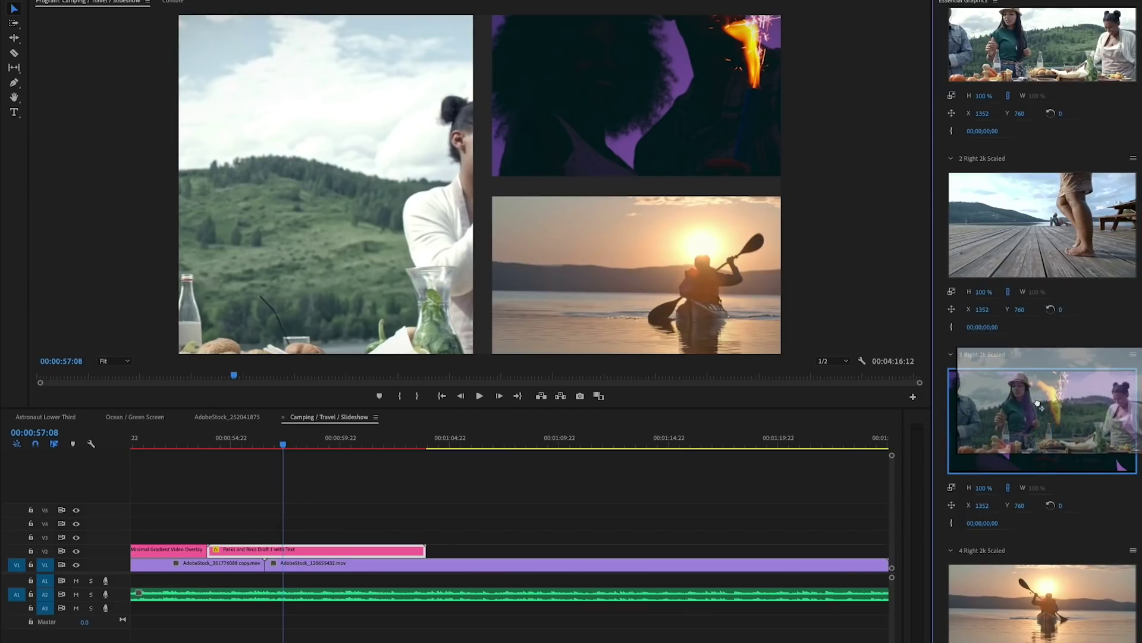
drag(1038, 406, 1039, 406)
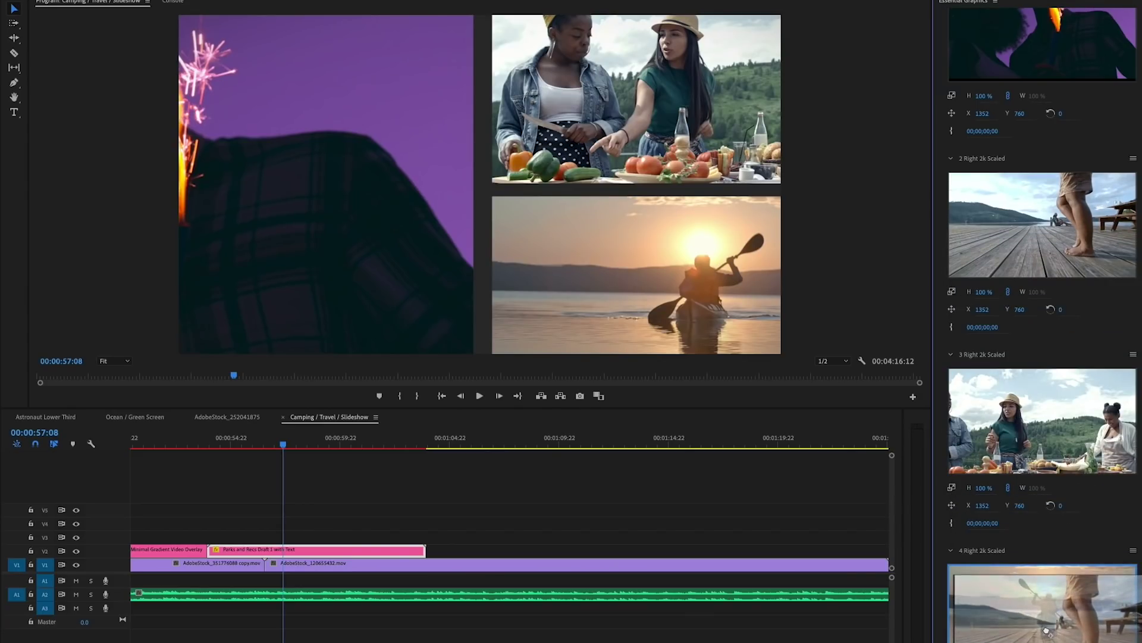
drag(1042, 256, 1046, 625)
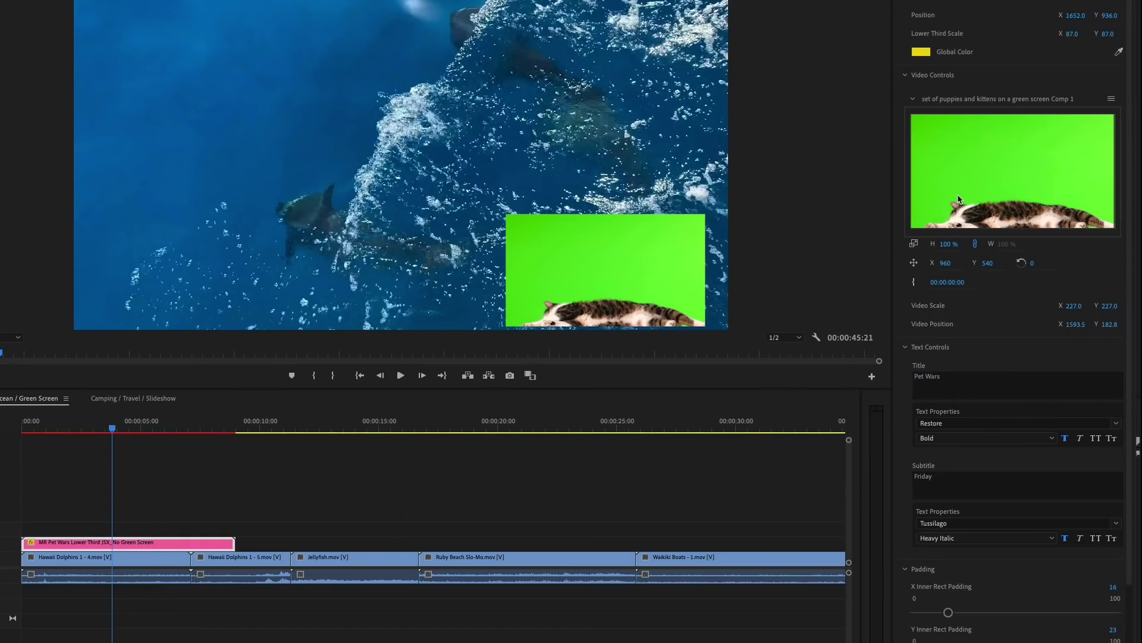
In the cat clip's embedded sequence, move the cat upward and scale it to 95%.
click(960, 199)
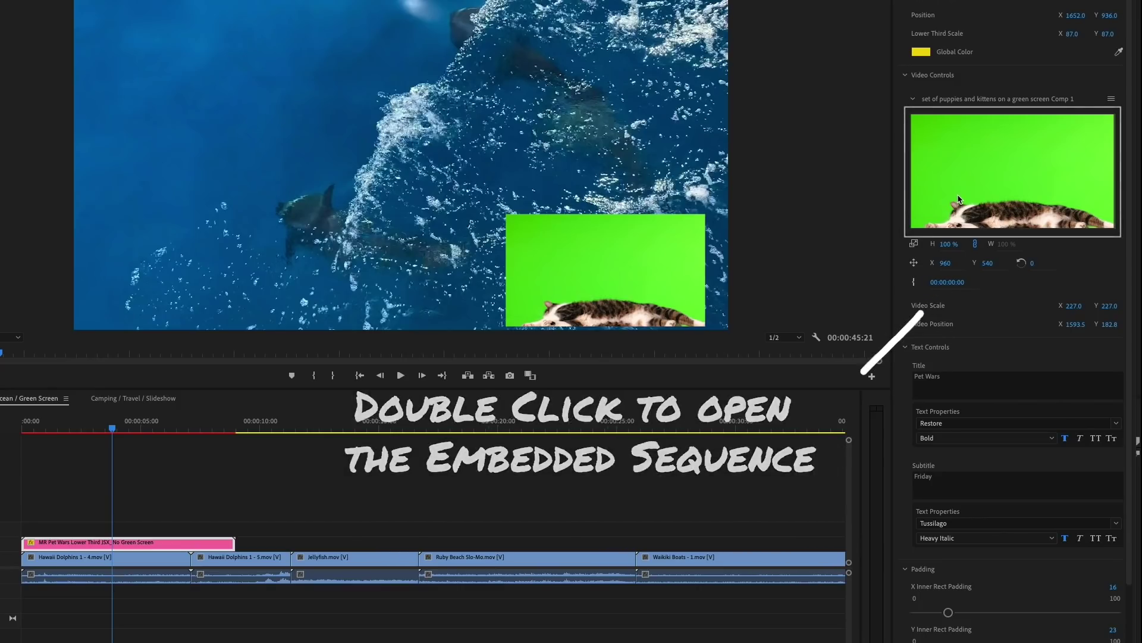
double_click(960, 199)
drag(606, 215, 605, 192)
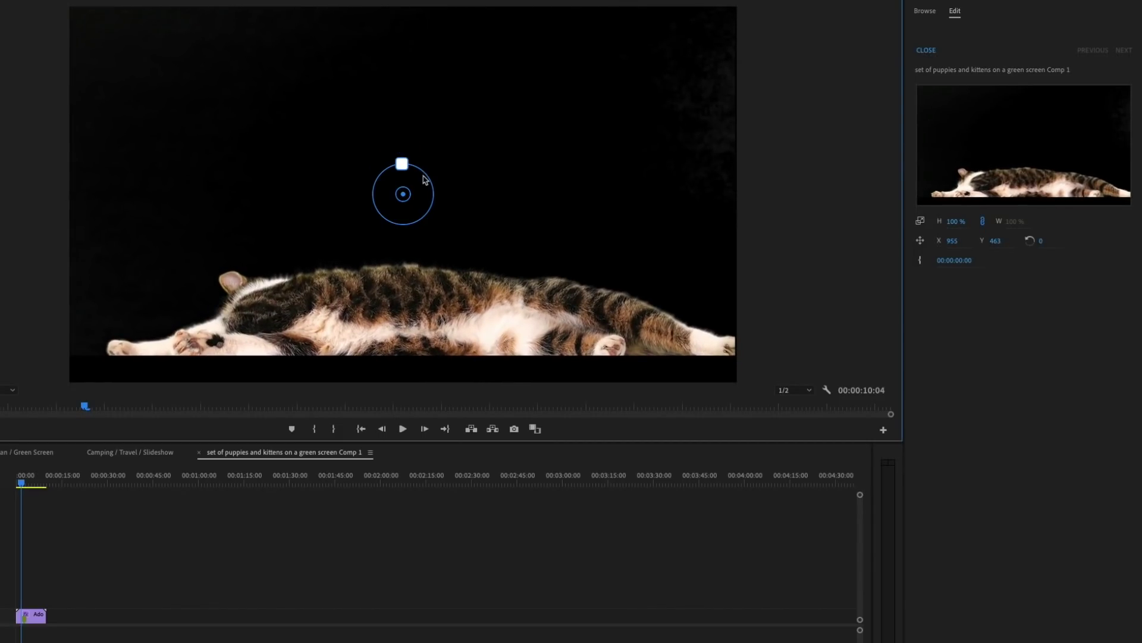
drag(403, 166, 385, 241)
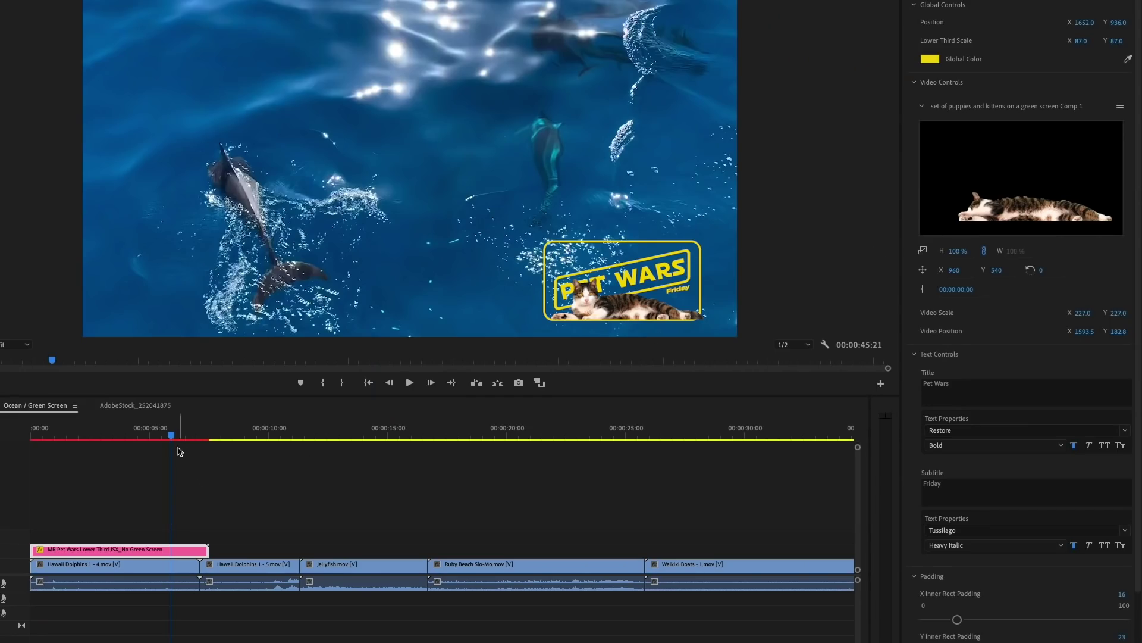
drag(175, 438, 204, 439)
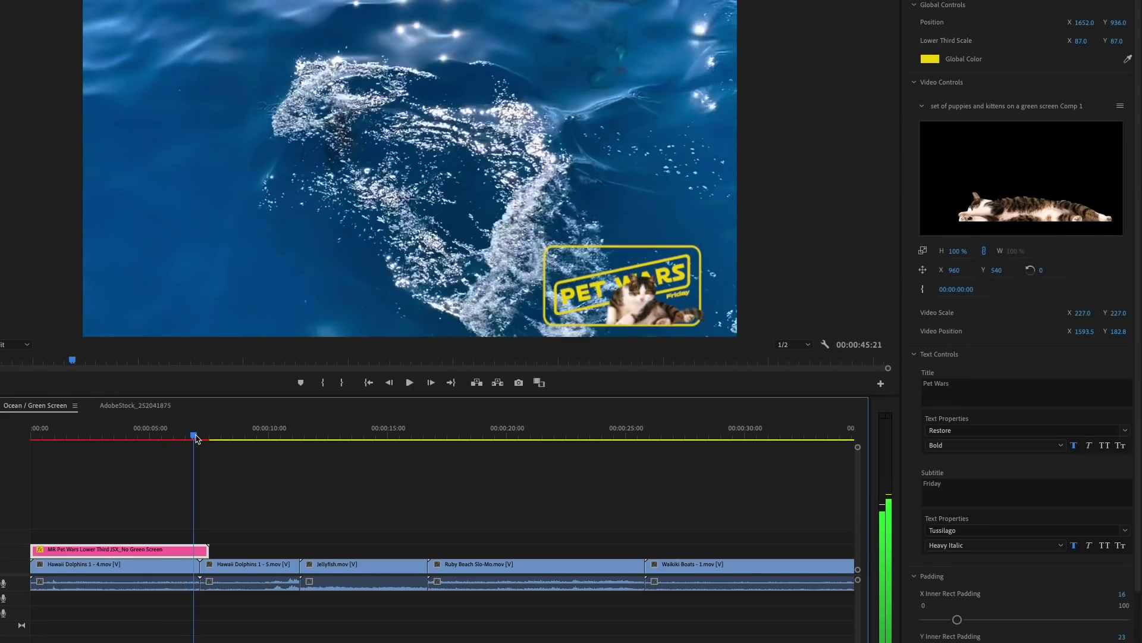